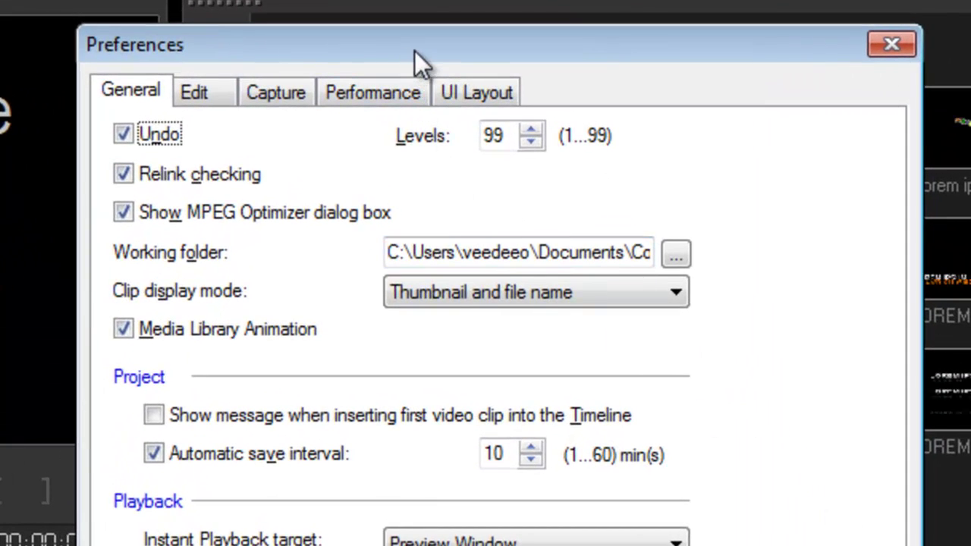
# Uncheck Media Library Animation on the Preferences General tab.
pyautogui.moveTo(414, 50); pyautogui.dragTo(606, 51)
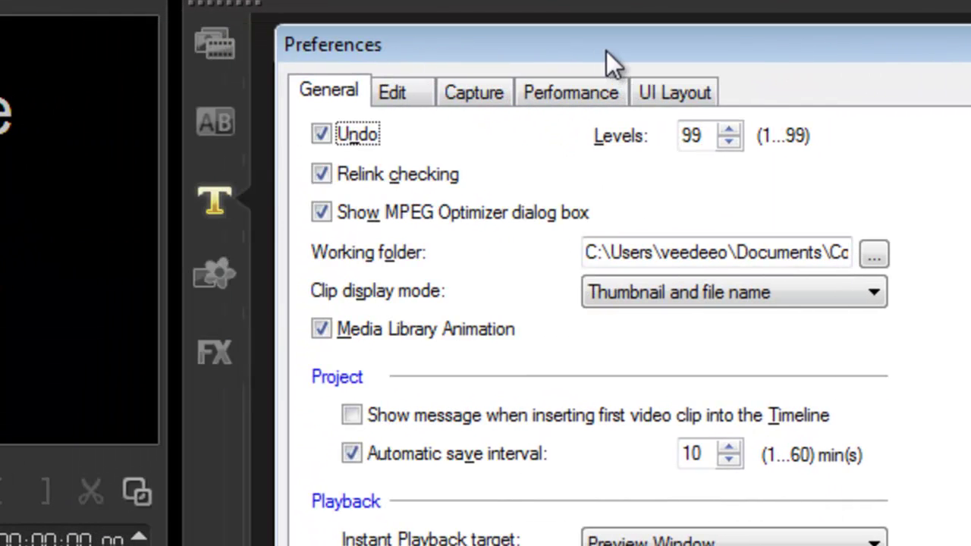
pyautogui.click(326, 332)
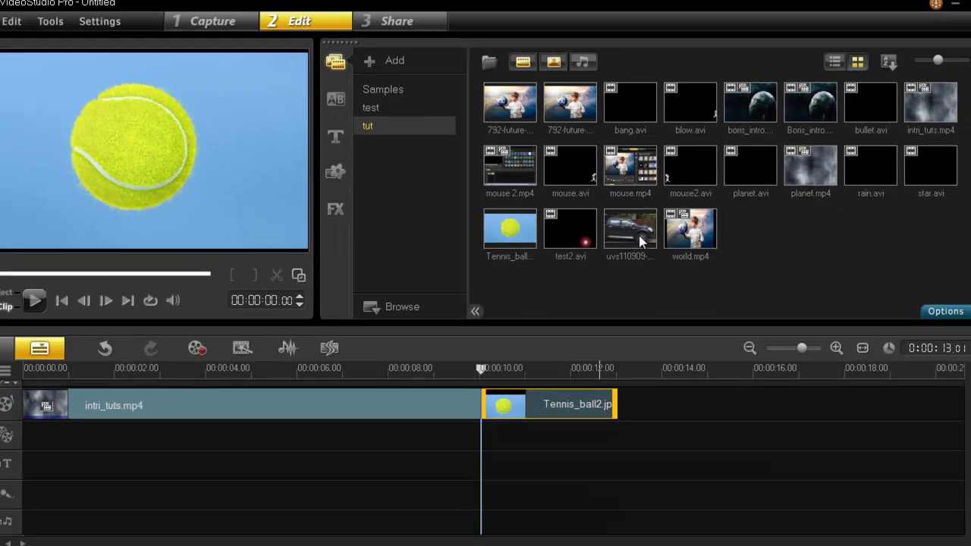
# Add the uvs110909 clip and world.mp4 to the video track after Tennis_ball2.jpg.
pyautogui.moveTo(576, 339); pyautogui.dragTo(687, 384)
pyautogui.moveTo(697, 231); pyautogui.dragTo(824, 388)
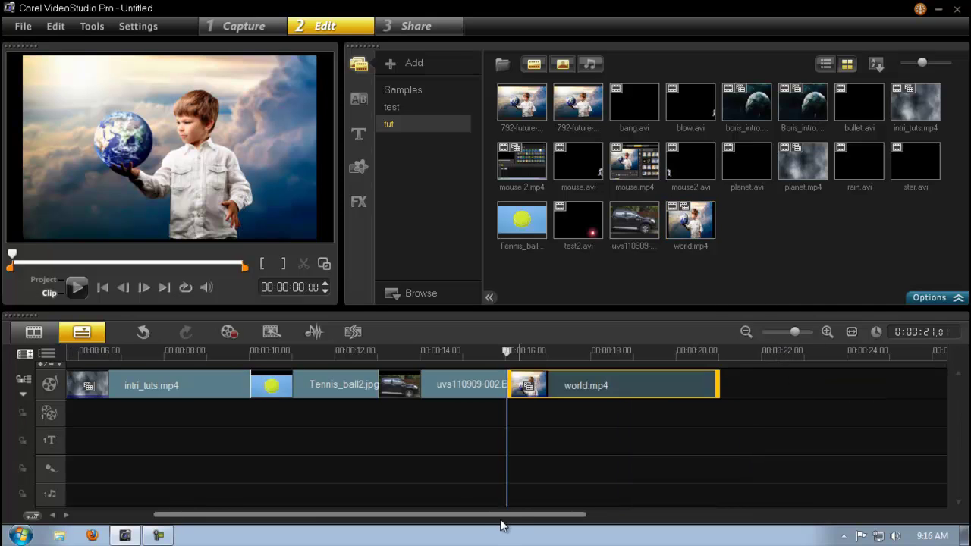
pyautogui.moveTo(502, 516); pyautogui.dragTo(415, 516)
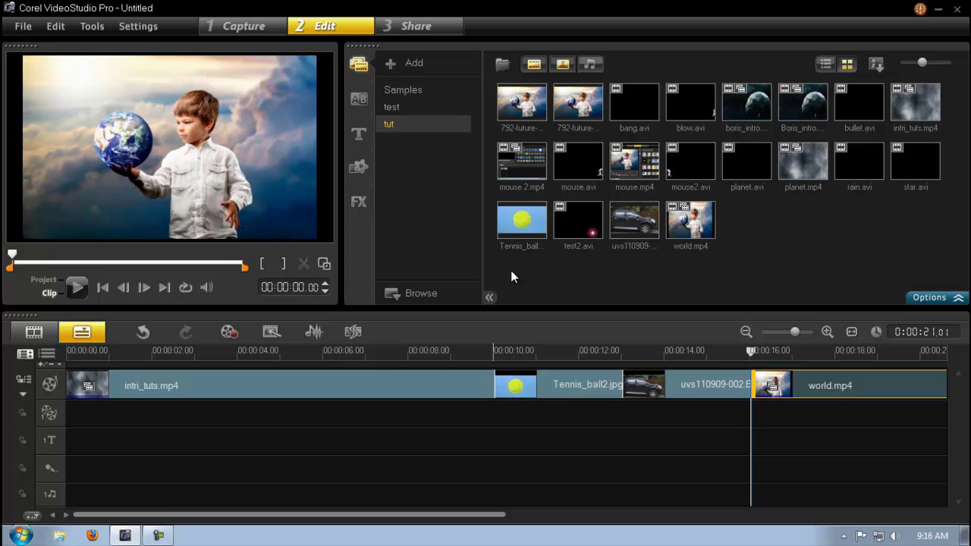
# Place three Lorem Ipsum title presets on the title track, including ones at 00:00:12 and about 00:00:16.5.
pyautogui.click(359, 135)
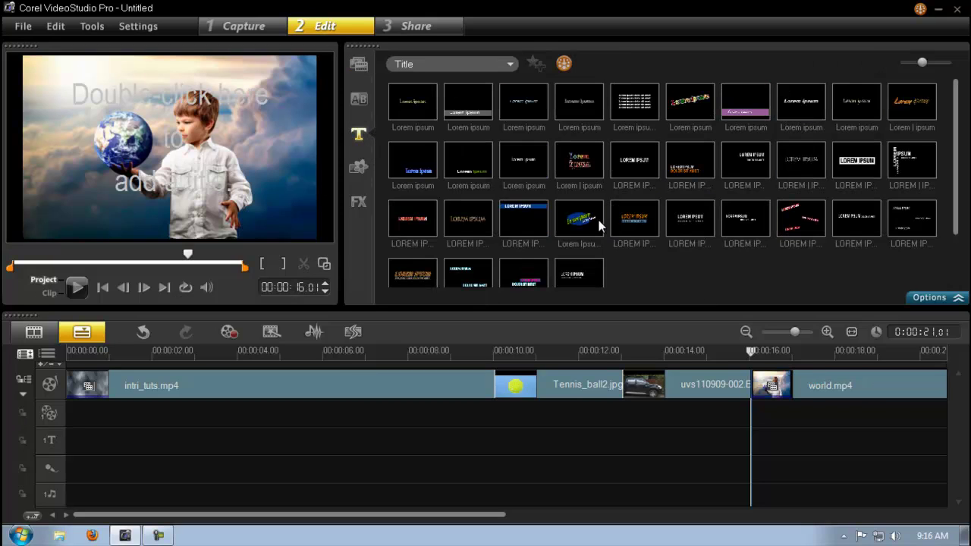
pyautogui.moveTo(598, 220); pyautogui.dragTo(360, 442)
pyautogui.scroll(-1, 618, 191)
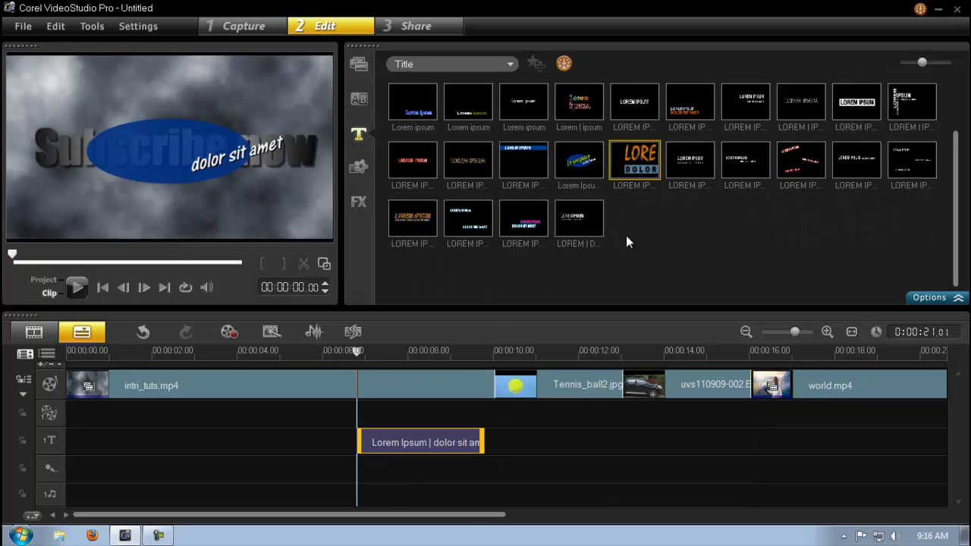
pyautogui.moveTo(634, 160); pyautogui.dragTo(582, 442)
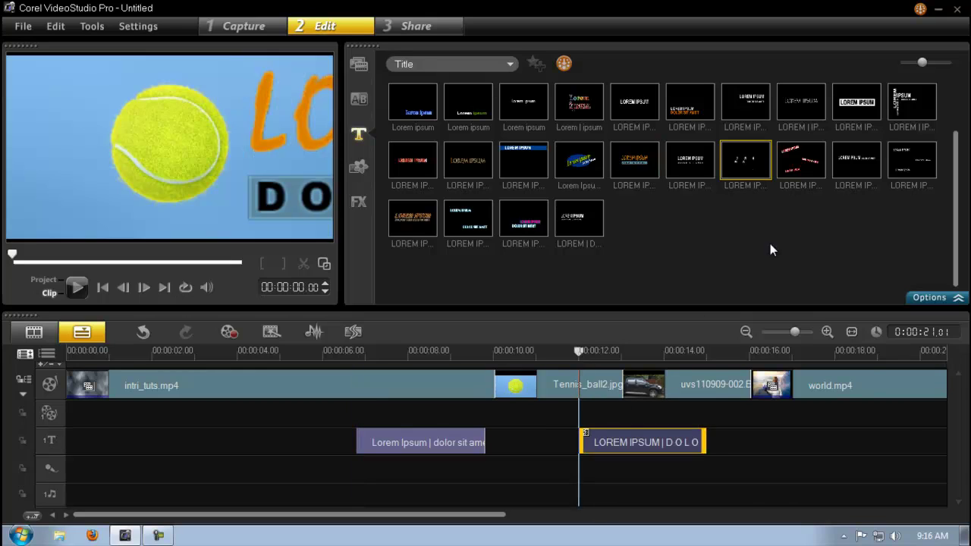
pyautogui.moveTo(745, 160); pyautogui.dragTo(792, 439)
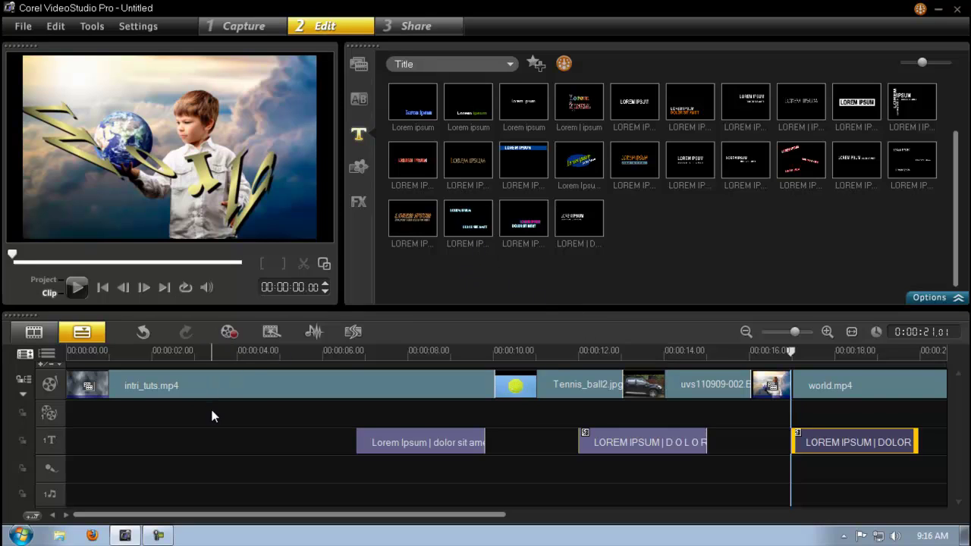
pyautogui.click(358, 169)
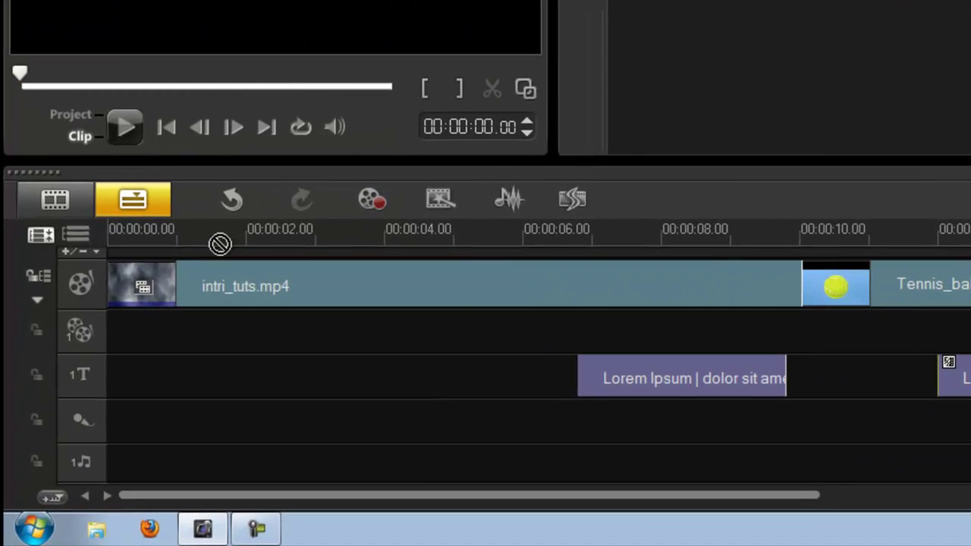
# Try a black colour clip at the timeline start, undo it, and lock the title track.
pyautogui.moveTo(220, 242); pyautogui.dragTo(182, 283)
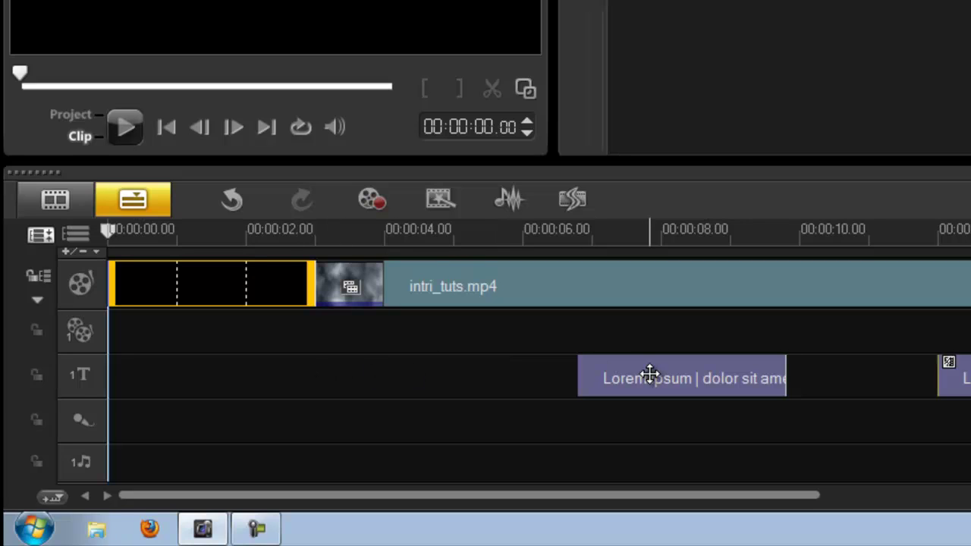
pyautogui.click(235, 204)
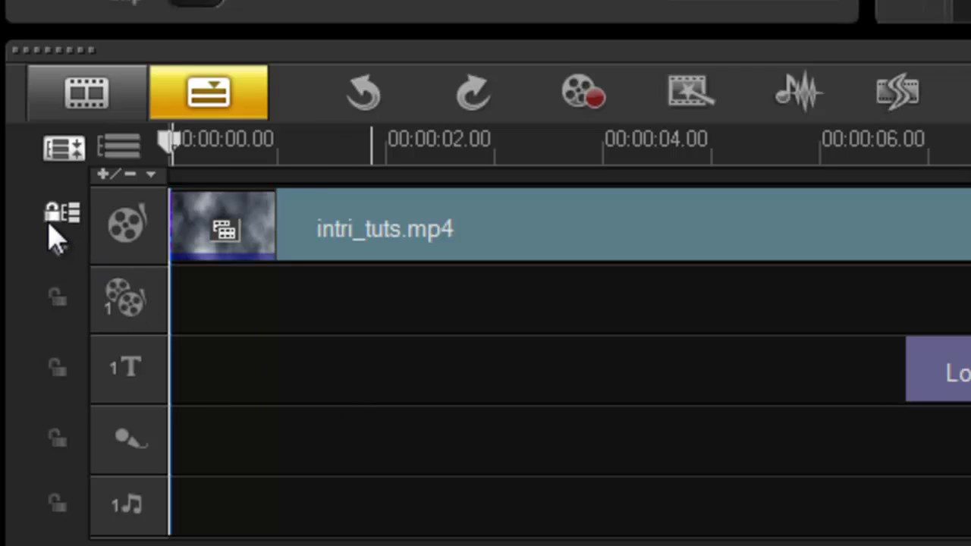
pyautogui.click(60, 372)
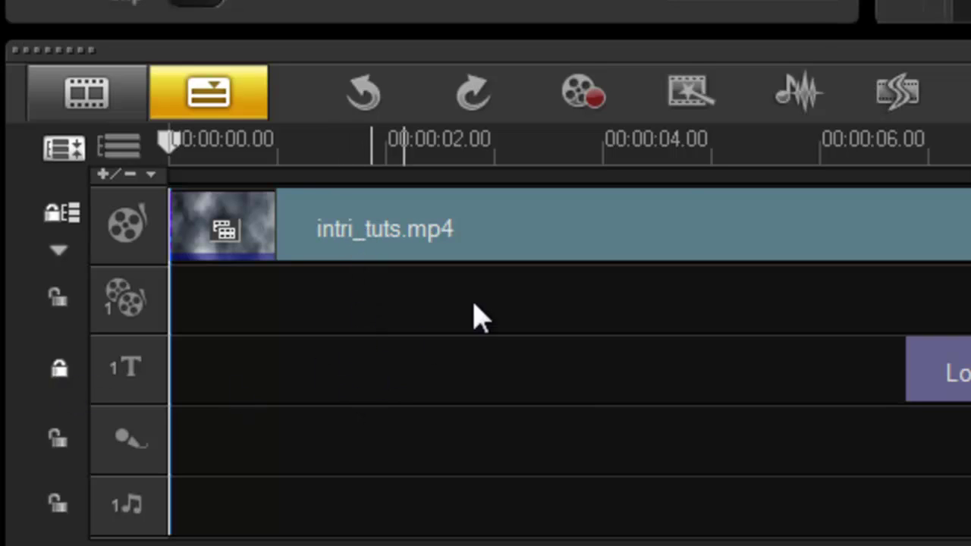
# Insert the black colour clip on the video track at 00:00:16, before world.mp4.
pyautogui.moveTo(492, 160); pyautogui.dragTo(370, 233)
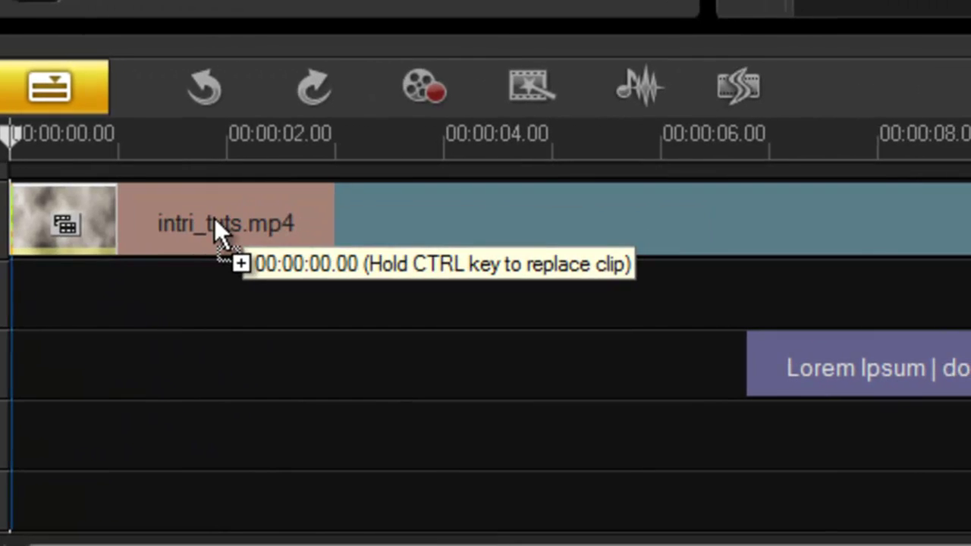
pyautogui.moveTo(214, 222); pyautogui.dragTo(214, 220)
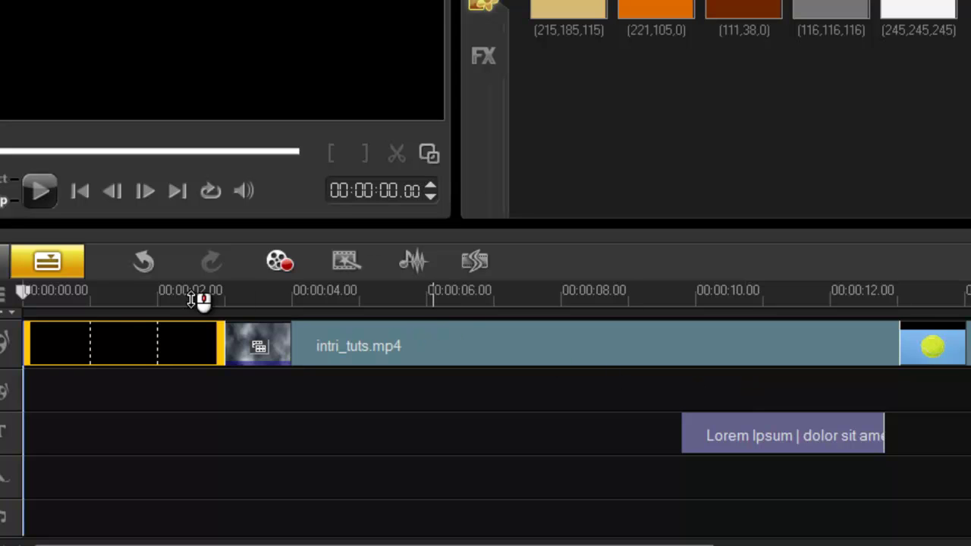
pyautogui.click(144, 261)
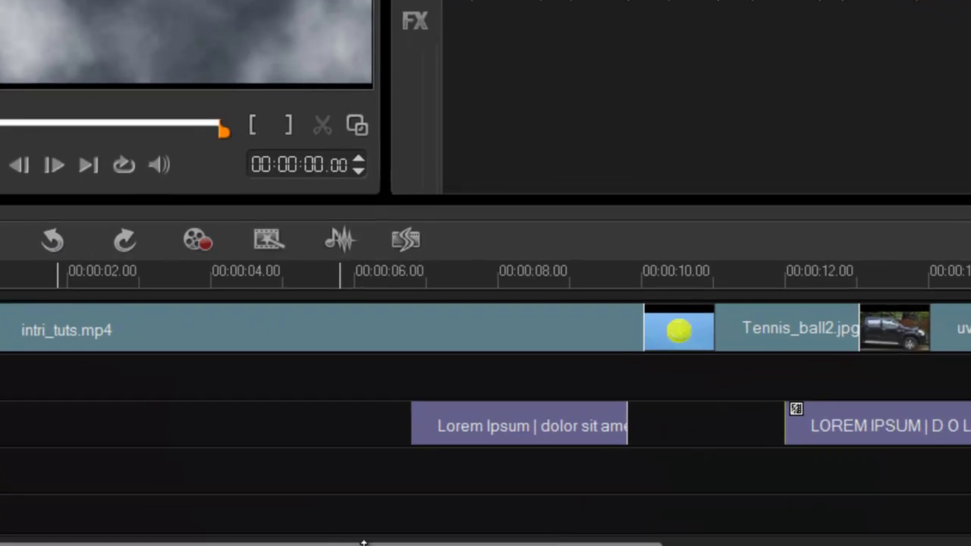
pyautogui.moveTo(431, 543); pyautogui.dragTo(572, 543)
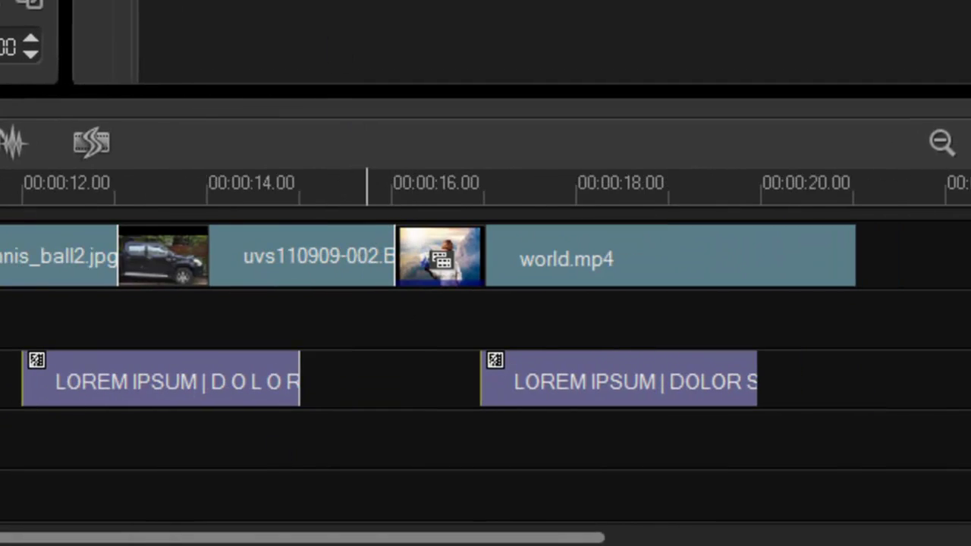
pyautogui.moveTo(367, 15); pyautogui.dragTo(416, 245)
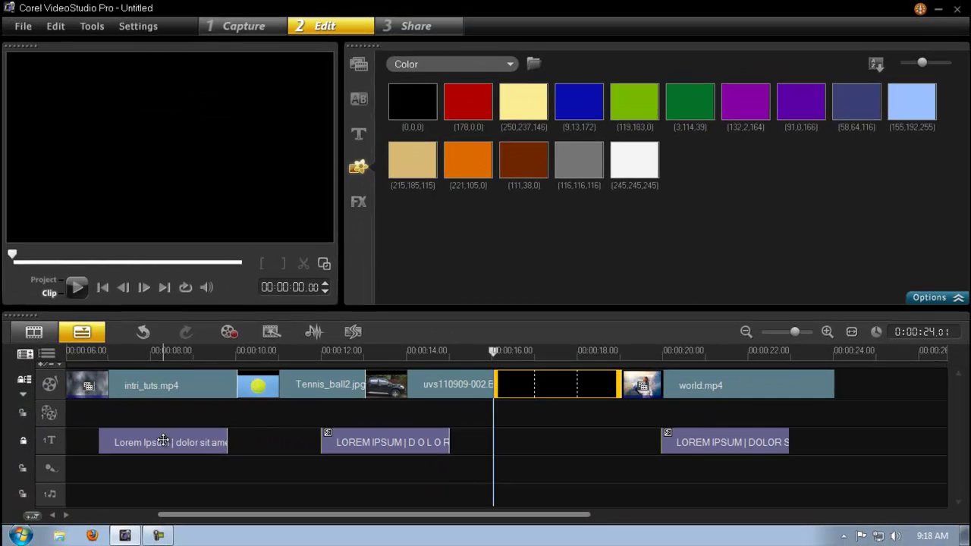
# Delete the Lorem Ipsum title clips from the title track.
pyautogui.click(163, 439)
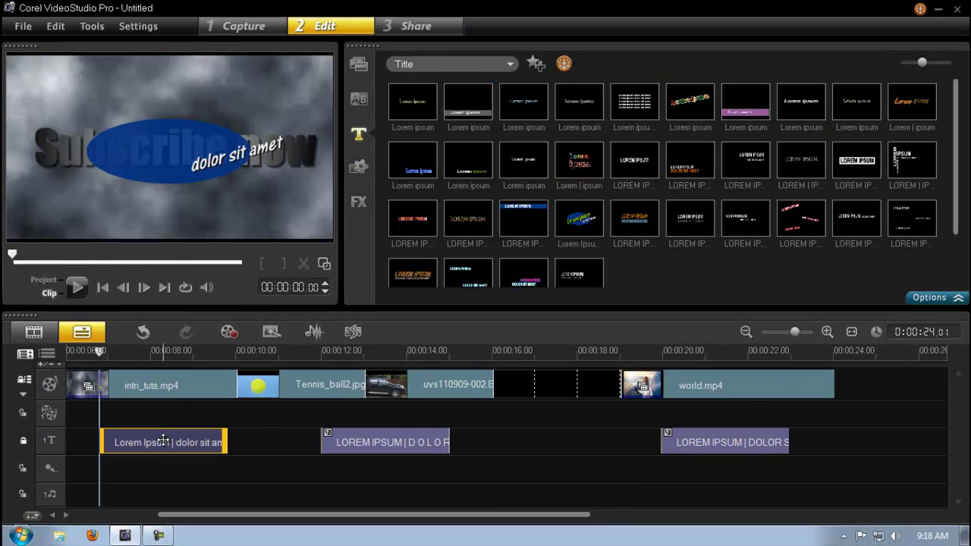
pyautogui.press('Delete')
pyautogui.click(329, 447)
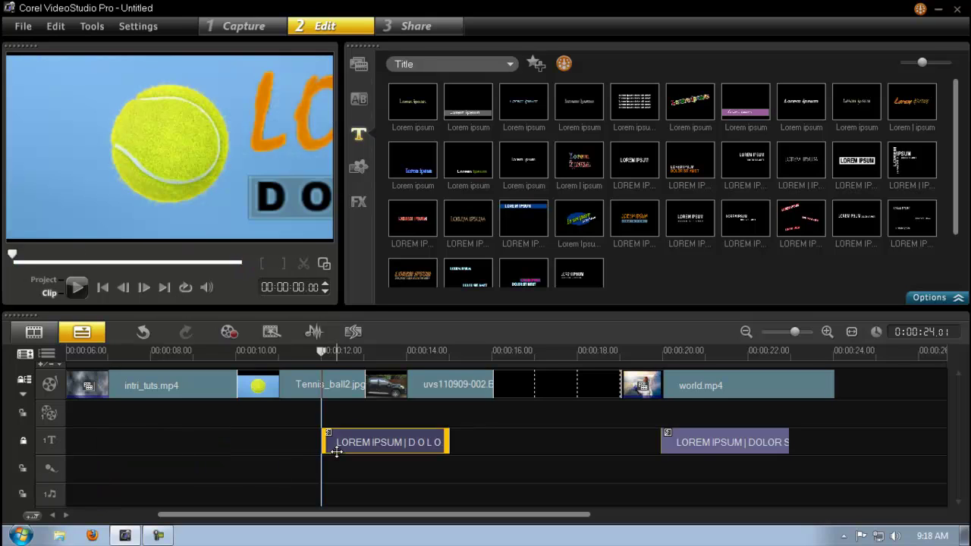
pyautogui.press('Delete')
pyautogui.click(716, 445)
pyautogui.press('Delete')
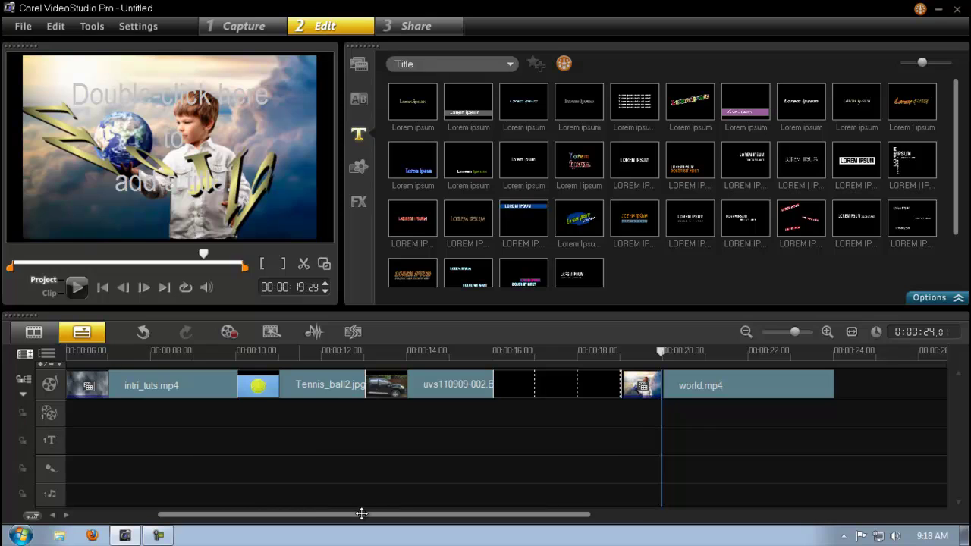
# Start a new project, discarding changes to the old one.
pyautogui.moveTo(361, 514); pyautogui.dragTo(262, 515)
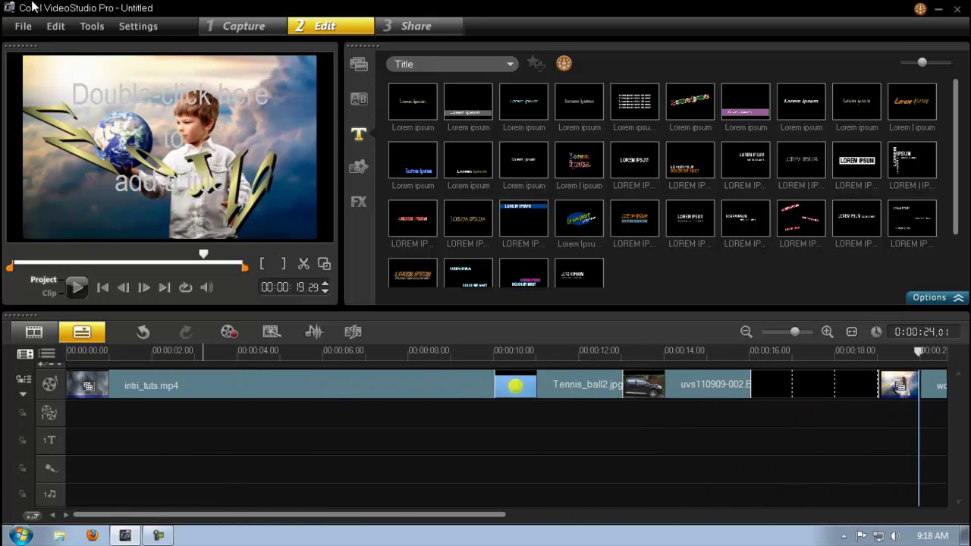
pyautogui.click(23, 26)
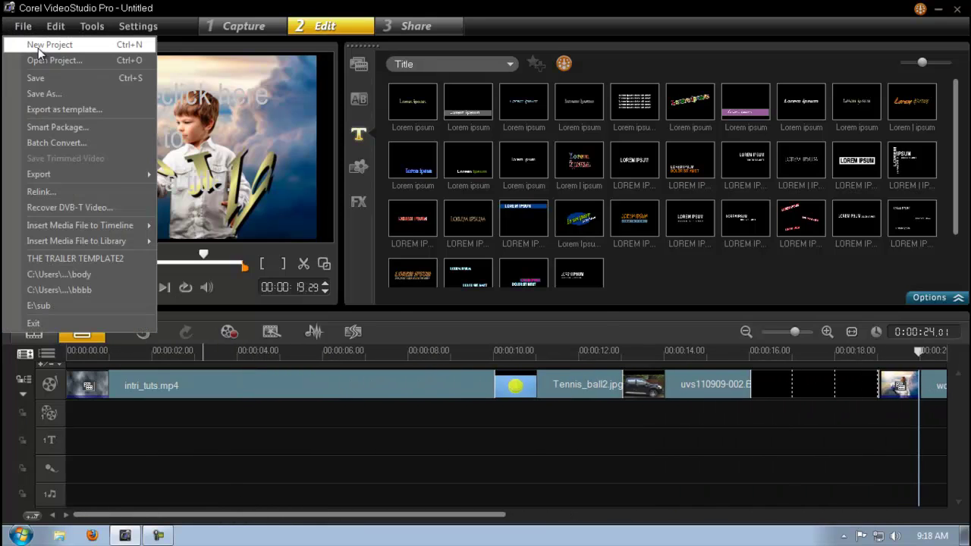
pyautogui.click(39, 47)
pyautogui.click(498, 300)
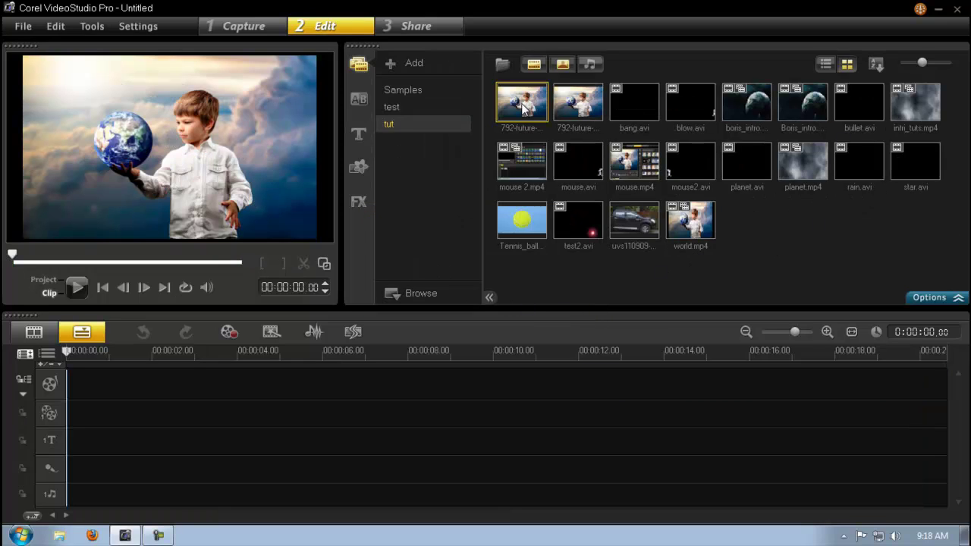
# Put the 792-future wallpaper on the video track and apply the Bubble filter to it.
pyautogui.moveTo(523, 107); pyautogui.dragTo(295, 371)
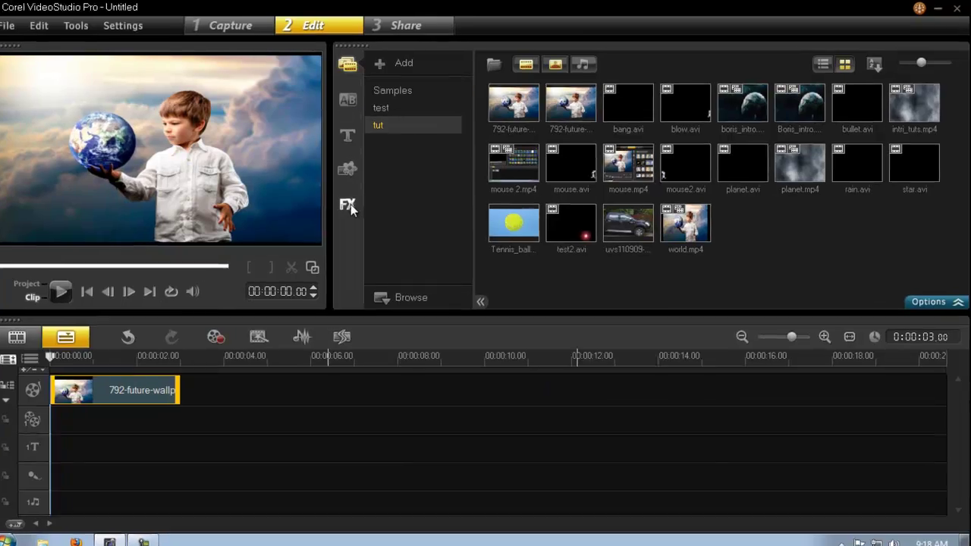
pyautogui.click(348, 205)
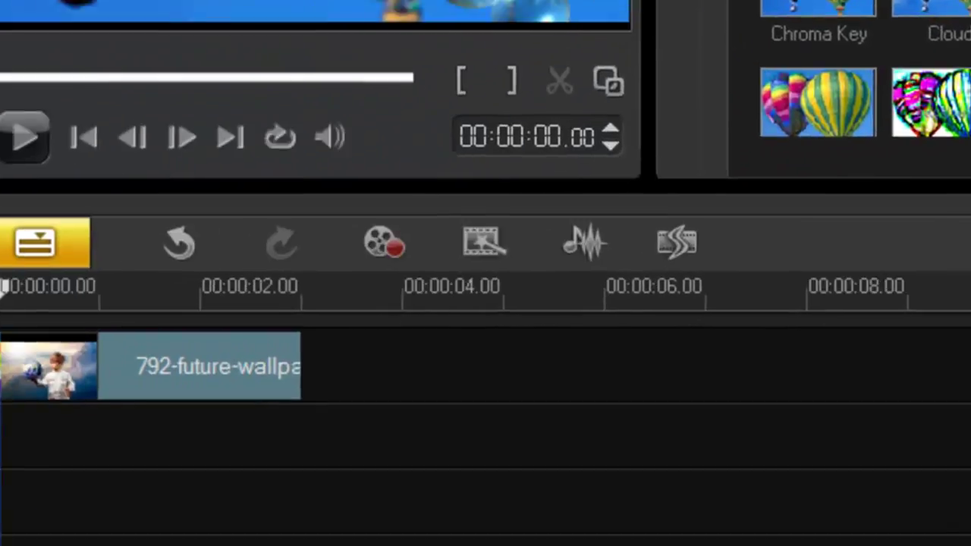
pyautogui.moveTo(818, 103); pyautogui.dragTo(249, 368)
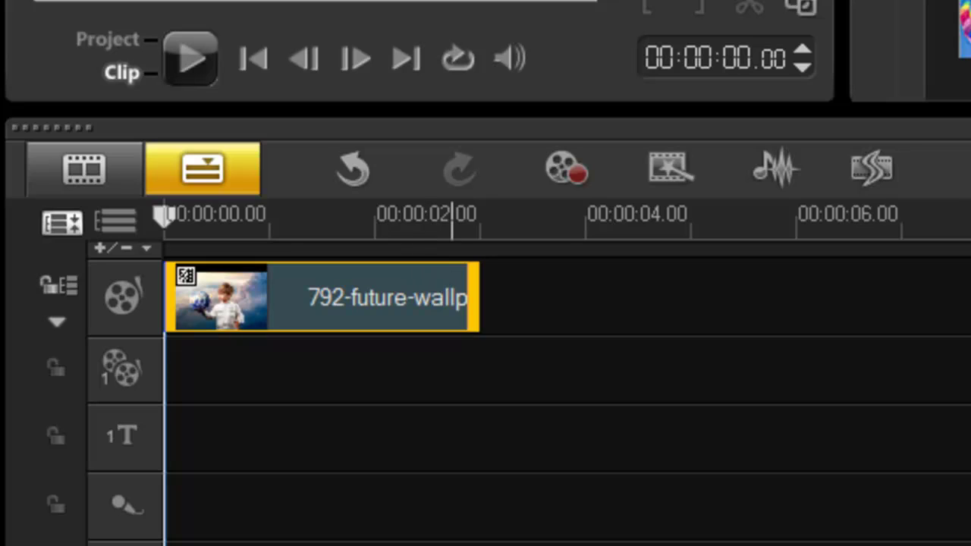
# Copy the wallpaper clip's filter attributes and add bang.avi after it.
pyautogui.rightClick(331, 292)
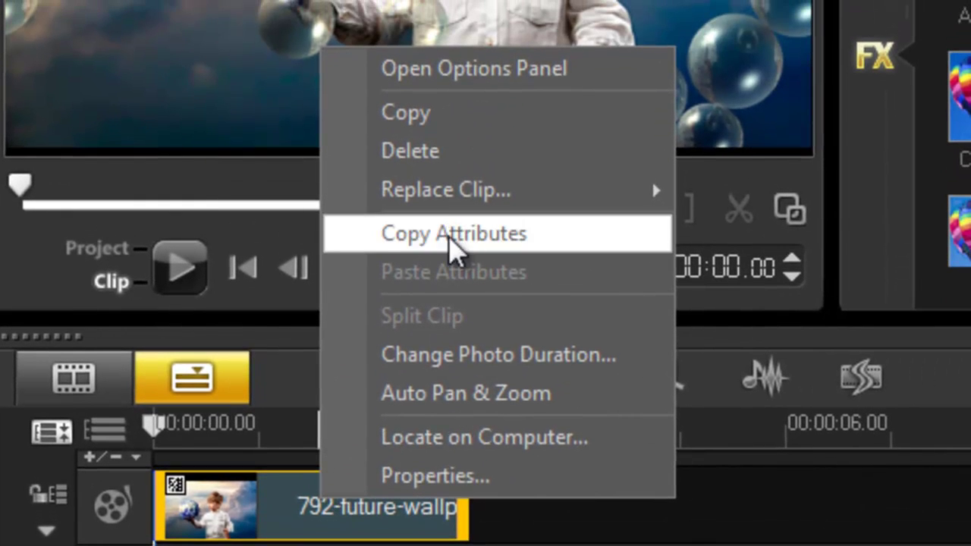
pyautogui.click(449, 235)
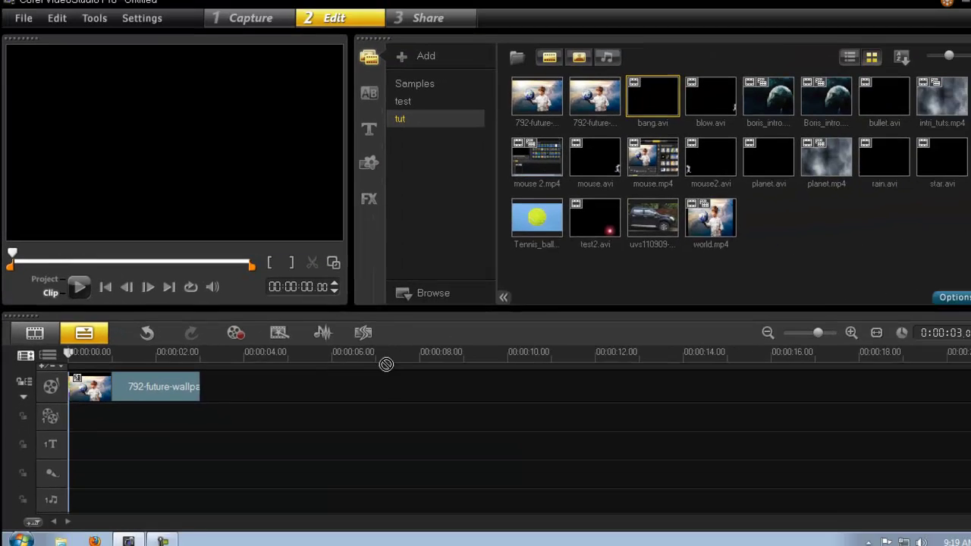
pyautogui.hotkey('ctrl', 'v')
pyautogui.click(372, 388)
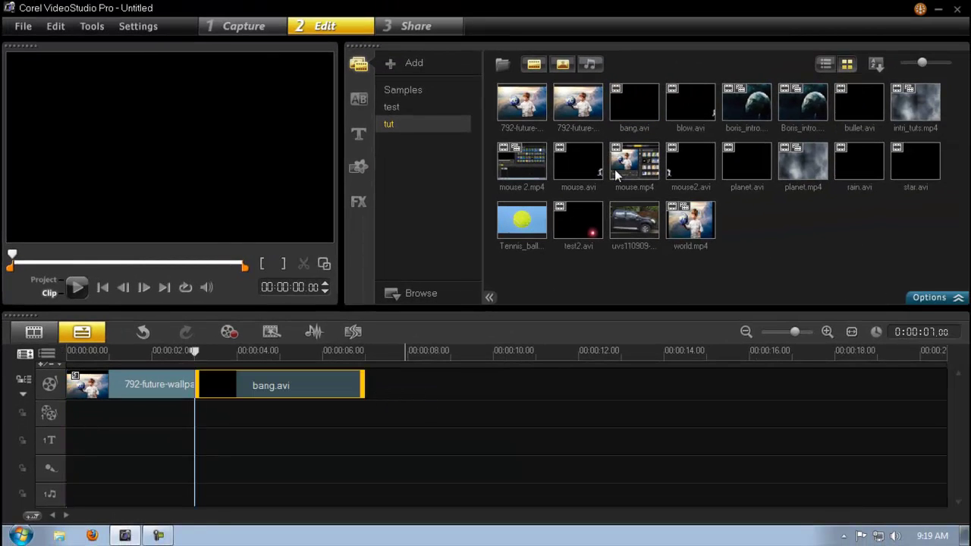
# Add mouse.avi, Tennis_ball2.jpg, the truck clip, planet.avi and rain.avi in order.
pyautogui.moveTo(578, 170); pyautogui.dragTo(501, 389)
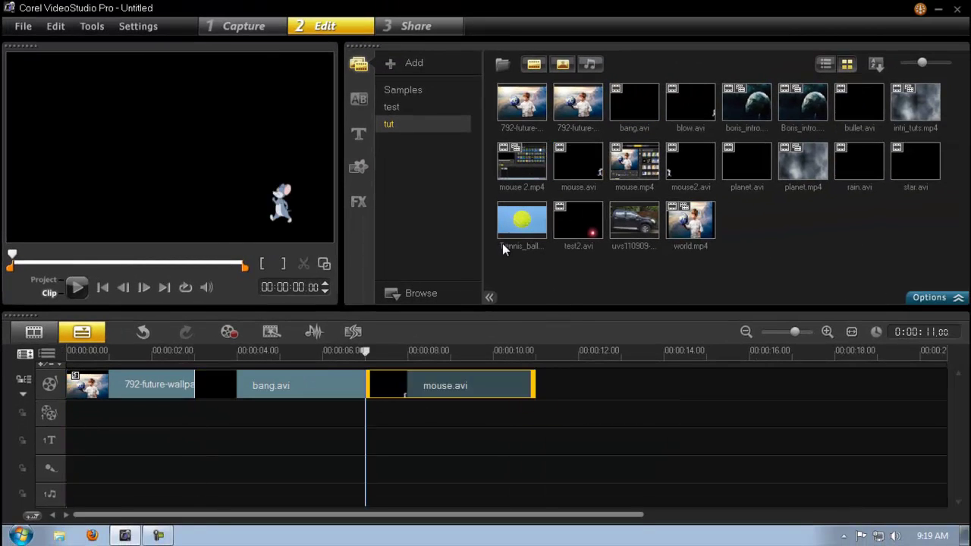
pyautogui.moveTo(502, 241); pyautogui.dragTo(576, 391)
pyautogui.moveTo(635, 220); pyautogui.dragTo(675, 390)
pyautogui.moveTo(739, 172); pyautogui.dragTo(705, 385)
pyautogui.moveTo(843, 164); pyautogui.dragTo(751, 374)
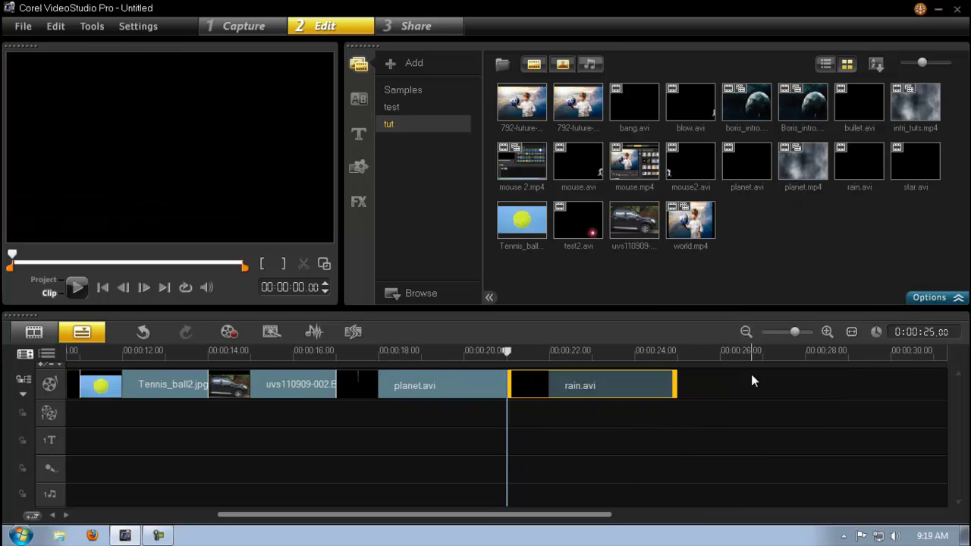
# Paste the Bubble filter attributes onto every clip on the video track.
pyautogui.click(852, 333)
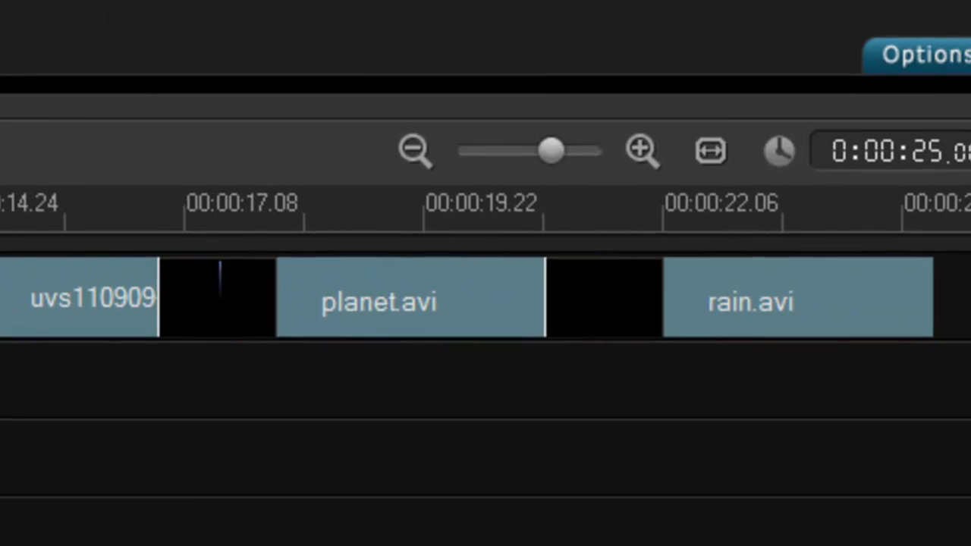
pyautogui.click(897, 312)
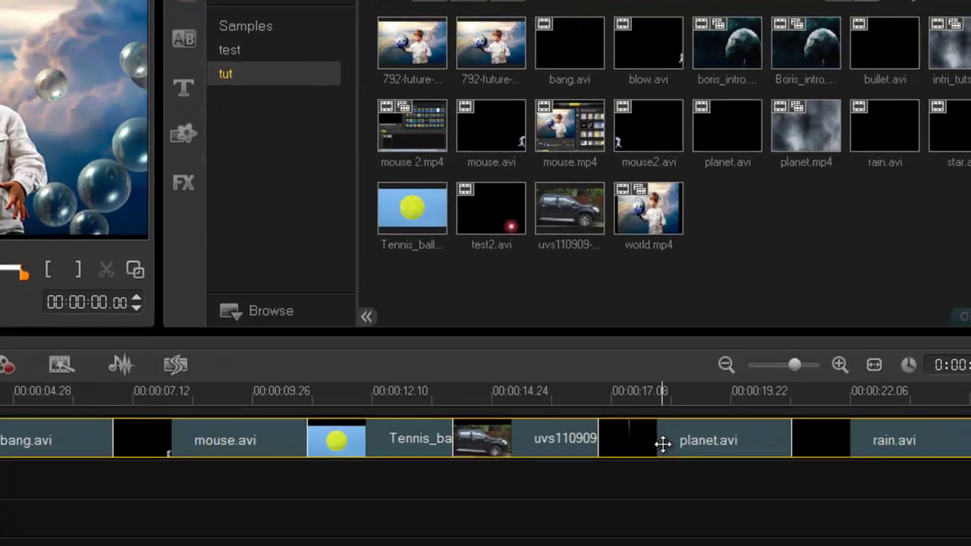
pyautogui.rightClick(732, 386)
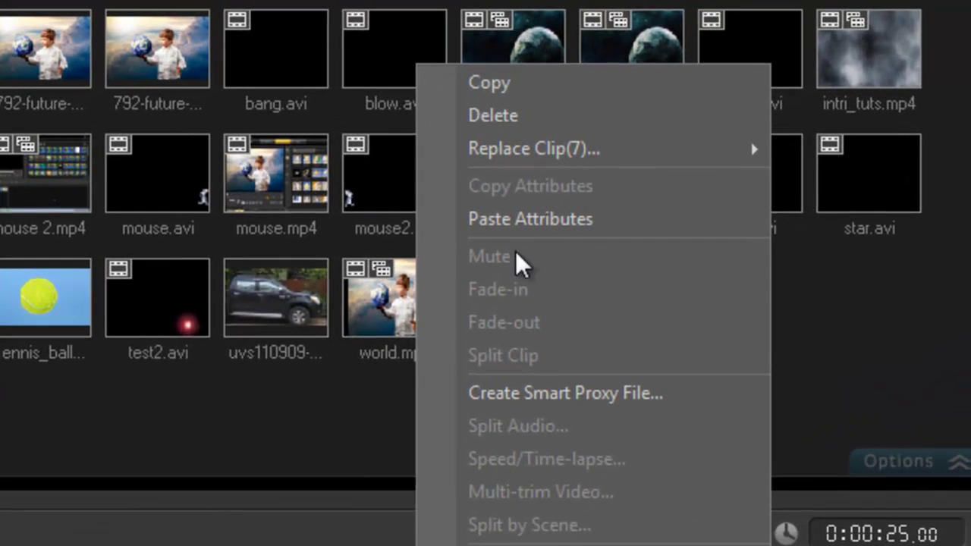
pyautogui.click(520, 224)
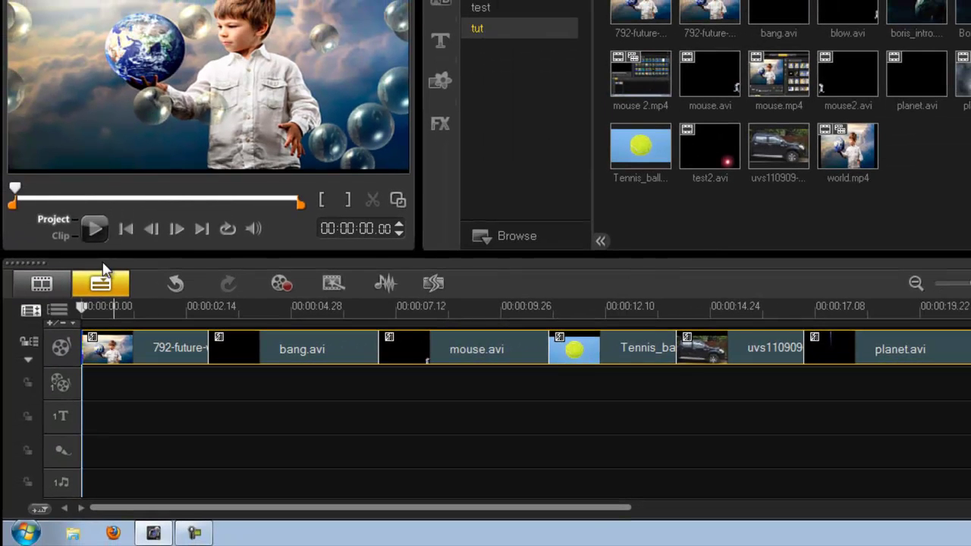
pyautogui.click(28, 278)
pyautogui.moveTo(89, 306); pyautogui.dragTo(82, 349)
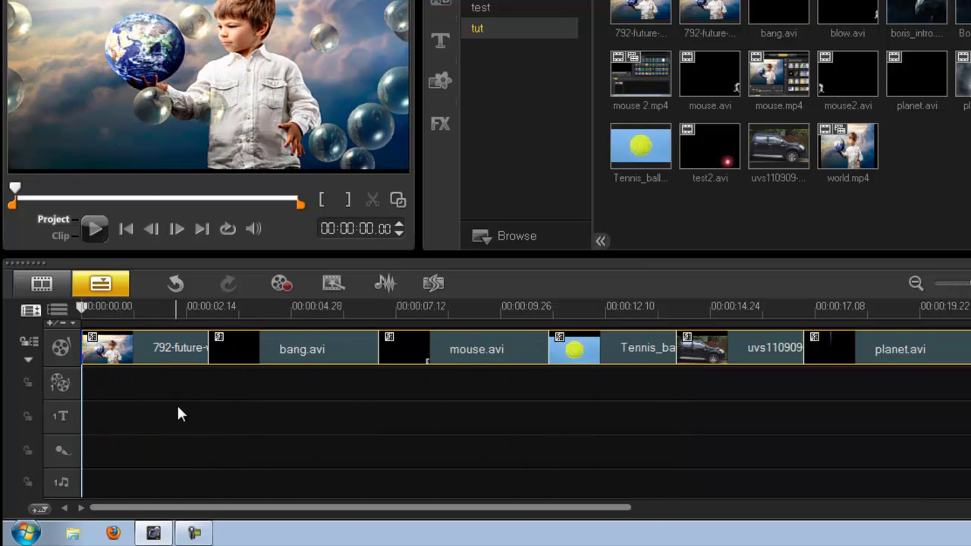